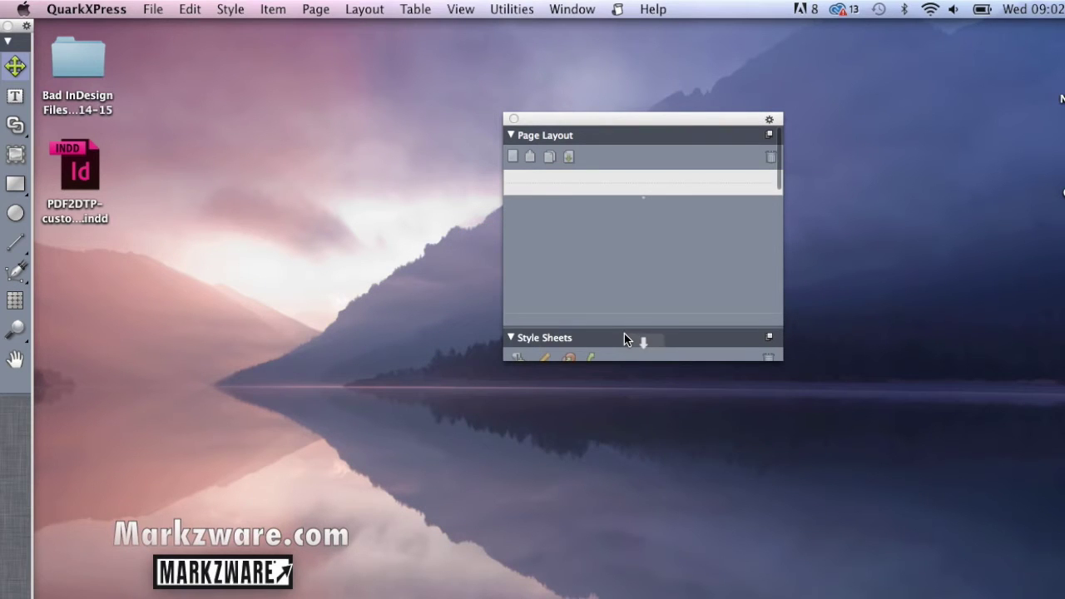
# Quit QuarkXPress from its application menu before installing the XTension
pyautogui.click(117, 9)
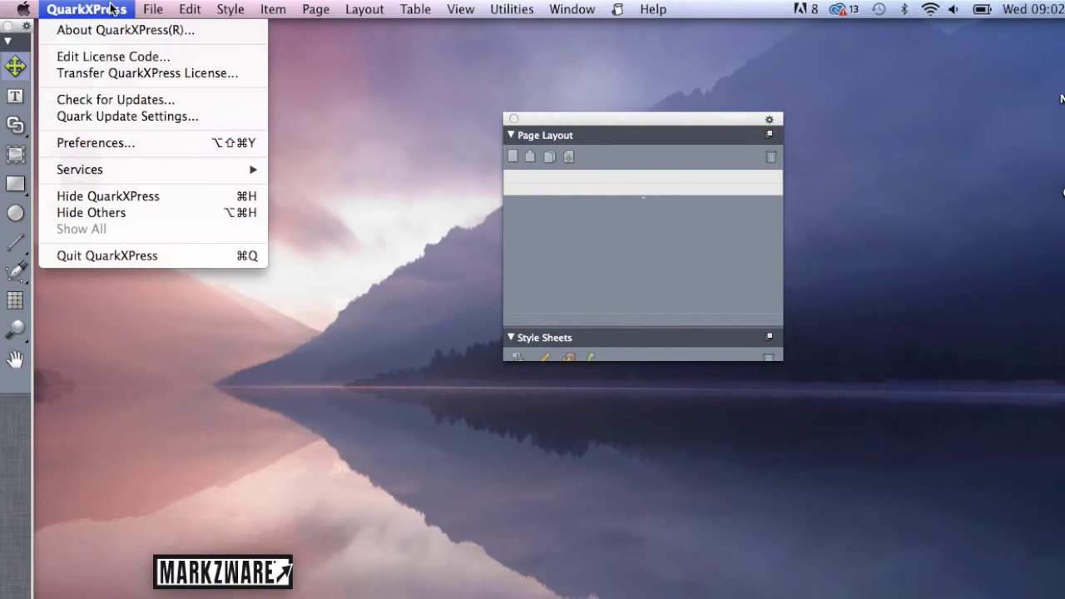
pyautogui.click(118, 258)
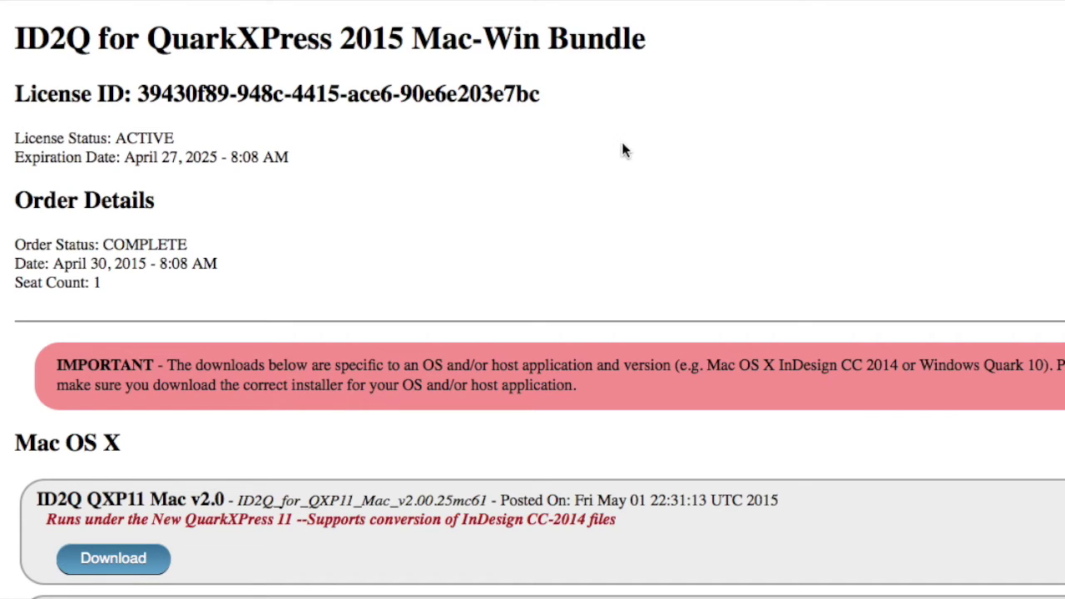
pyautogui.scroll(-5, 682, 171)
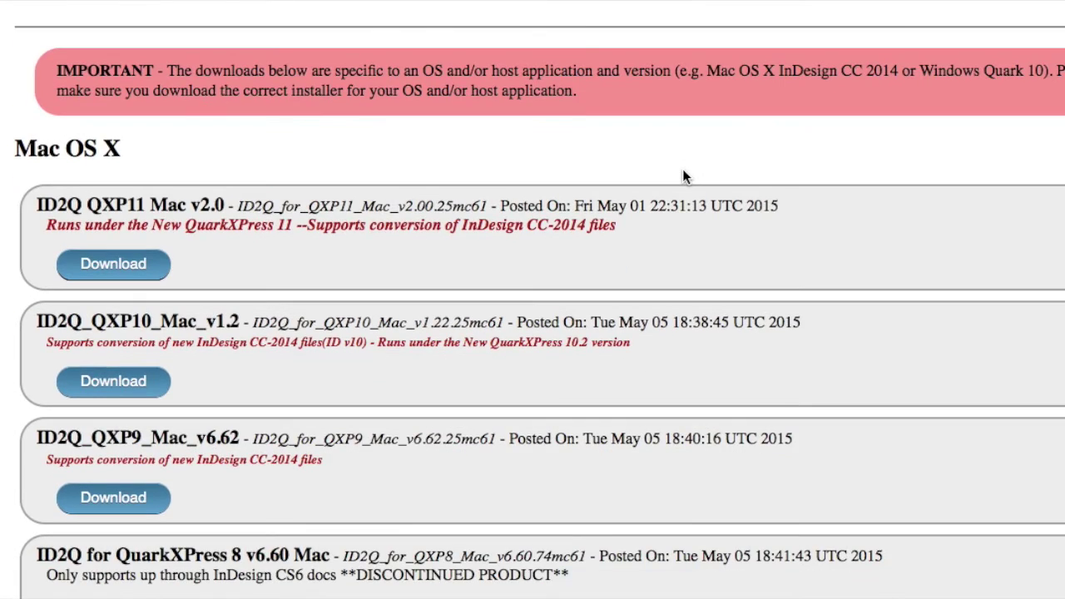
pyautogui.scroll(-8, 683, 176)
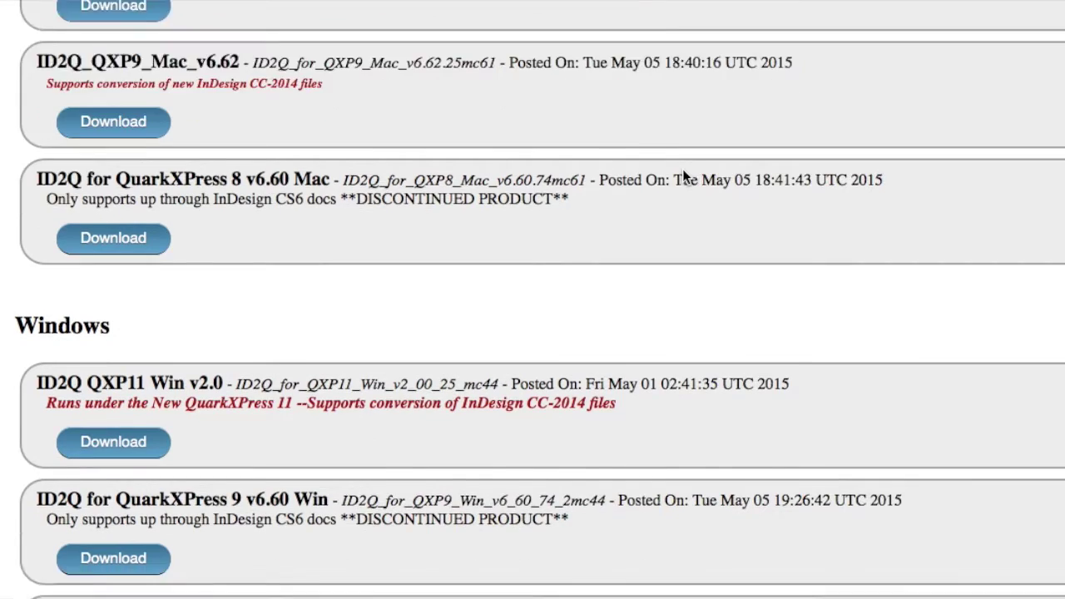
pyautogui.scroll(-2, 682, 175)
pyautogui.scroll(11, 682, 175)
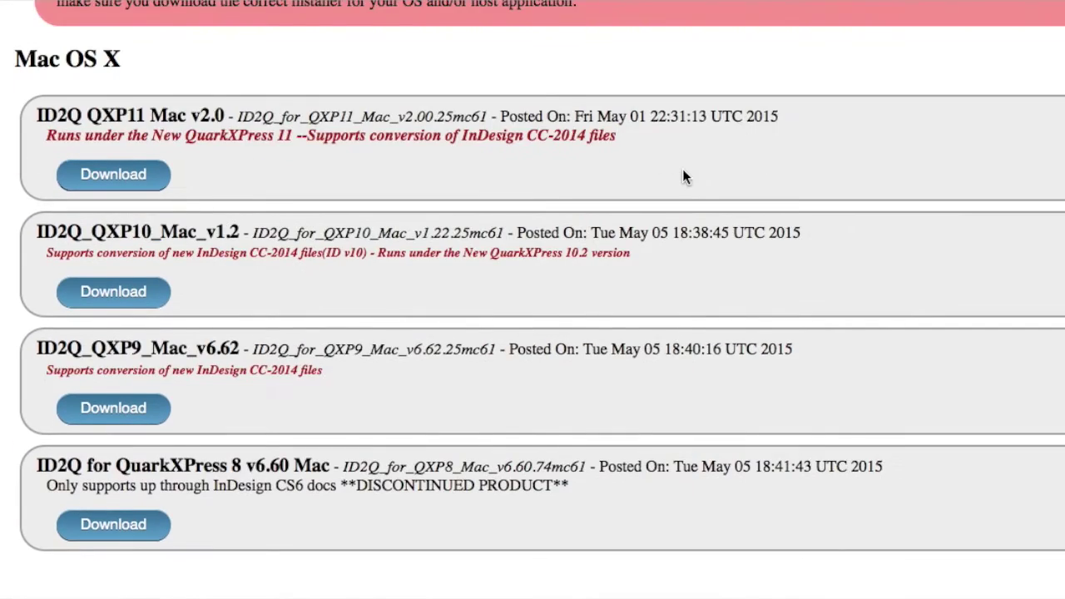
pyautogui.scroll(-2, 682, 169)
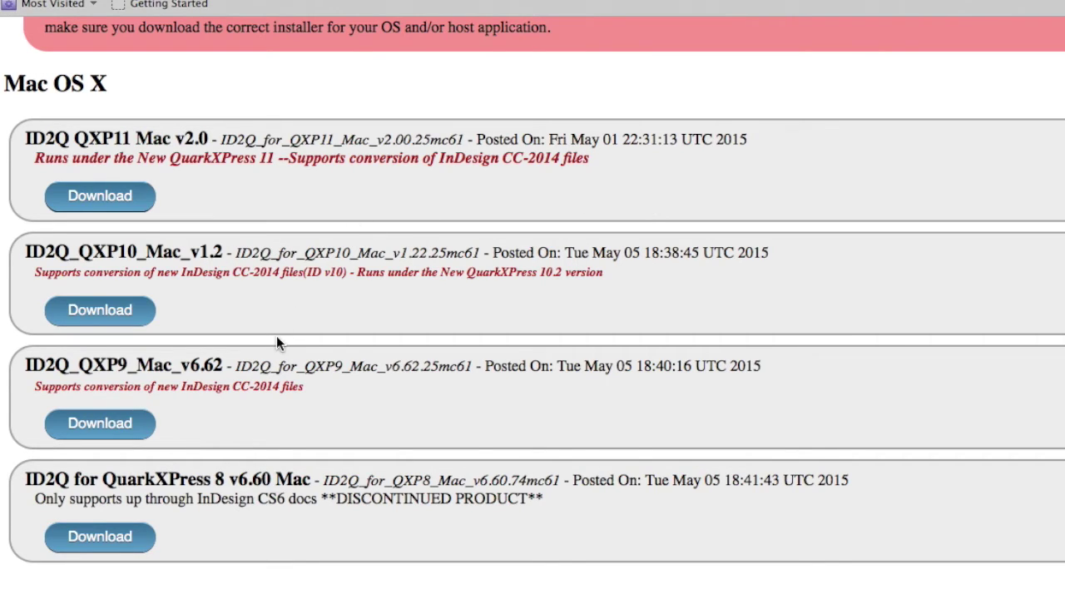
pyautogui.scroll(-5, 346, 370)
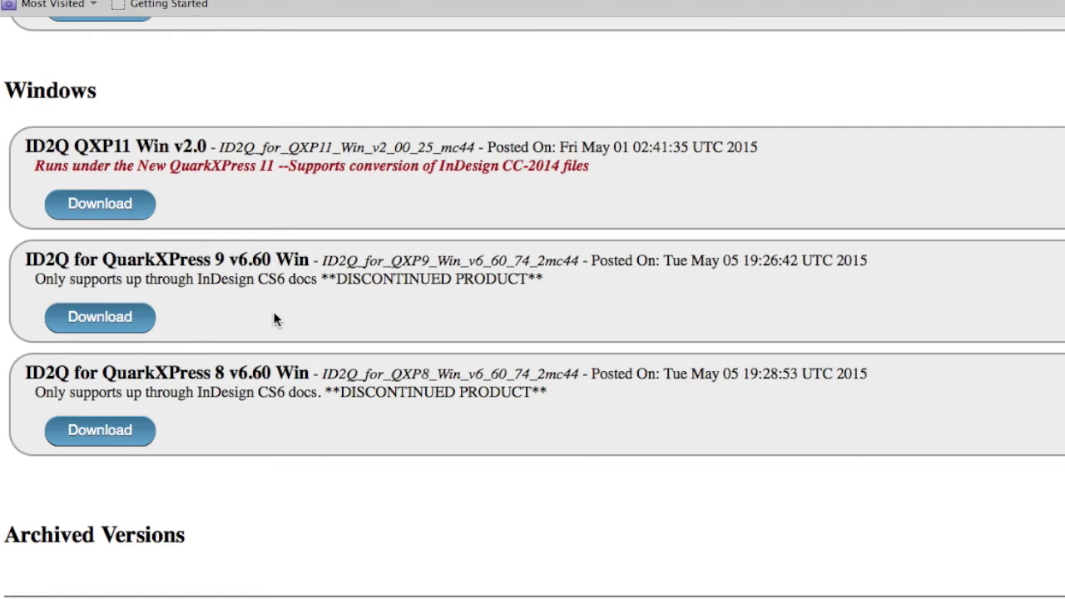
pyautogui.scroll(5, 276, 316)
pyautogui.scroll(-1, 276, 311)
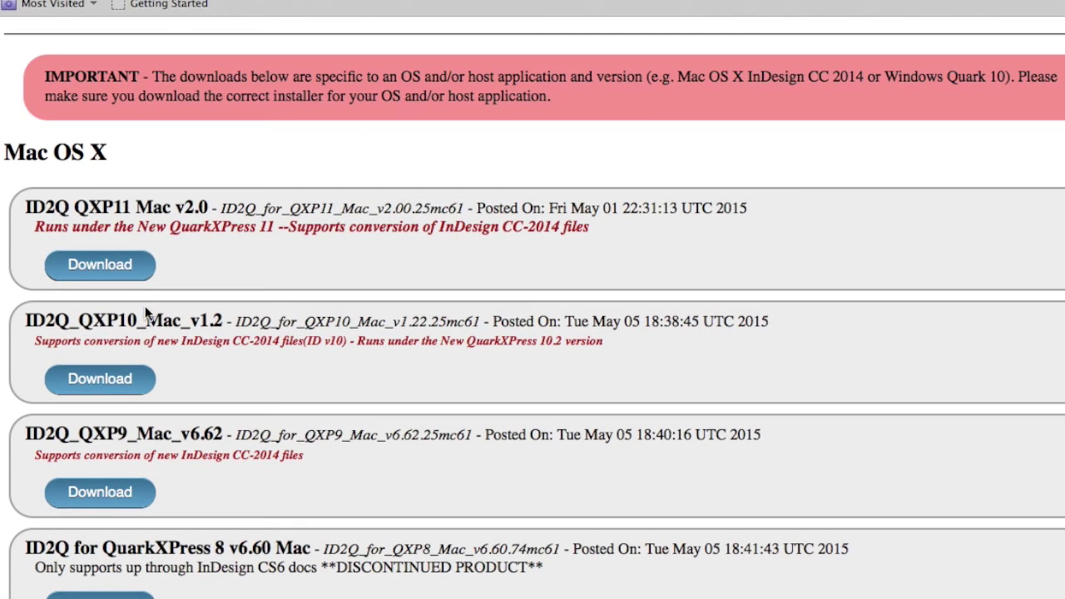
# Agree to the end user licence and save ID2Q_for_QXP11_Mac_v2.00.25mc61.zip to the computer
pyautogui.click(110, 269)
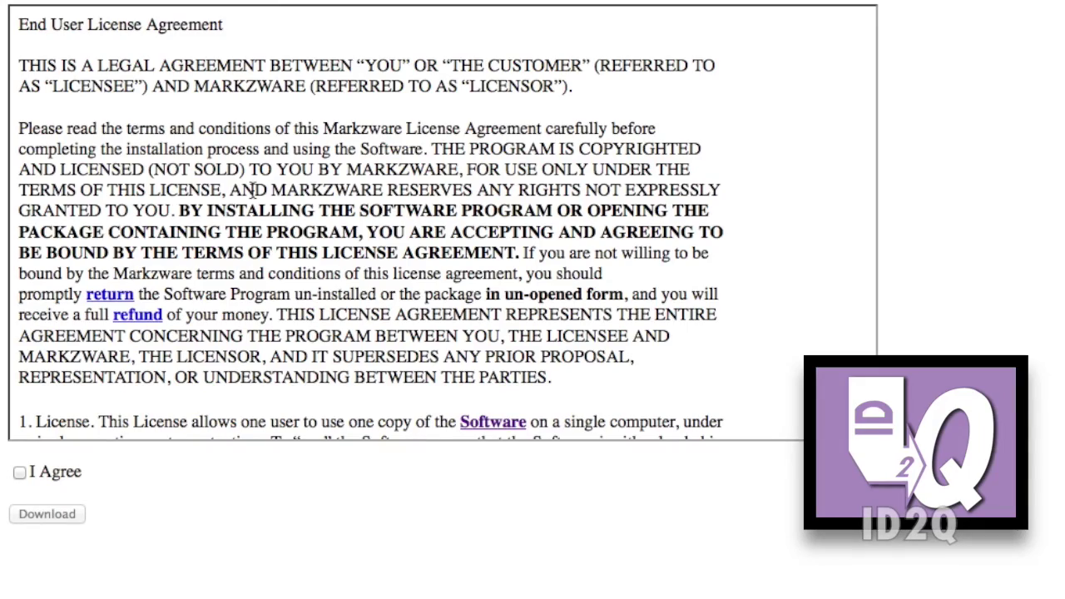
pyautogui.scroll(-5, 254, 195)
pyautogui.scroll(5, 261, 202)
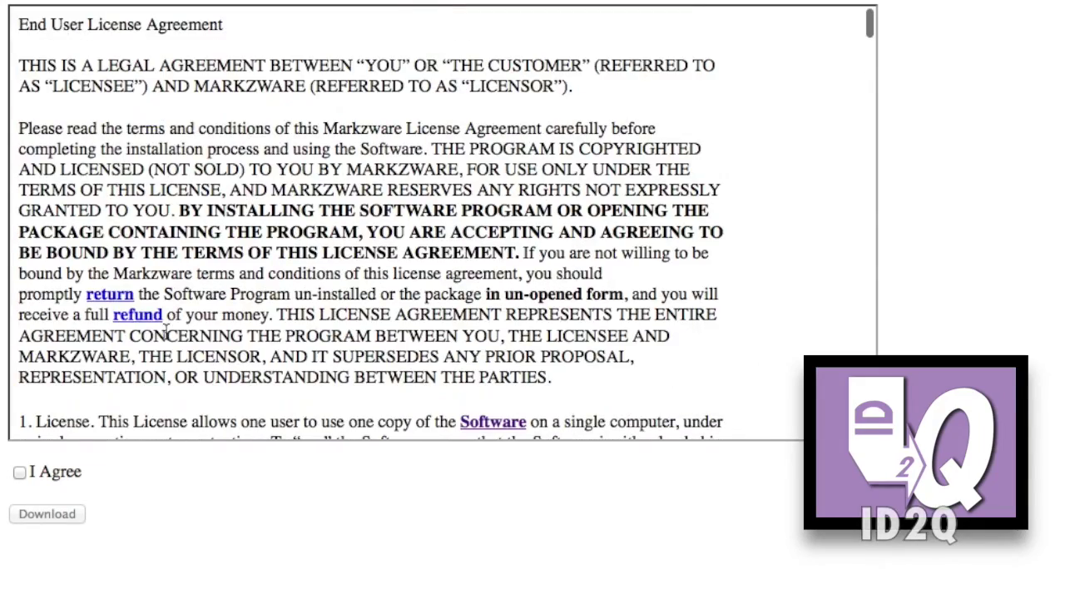
pyautogui.click(20, 473)
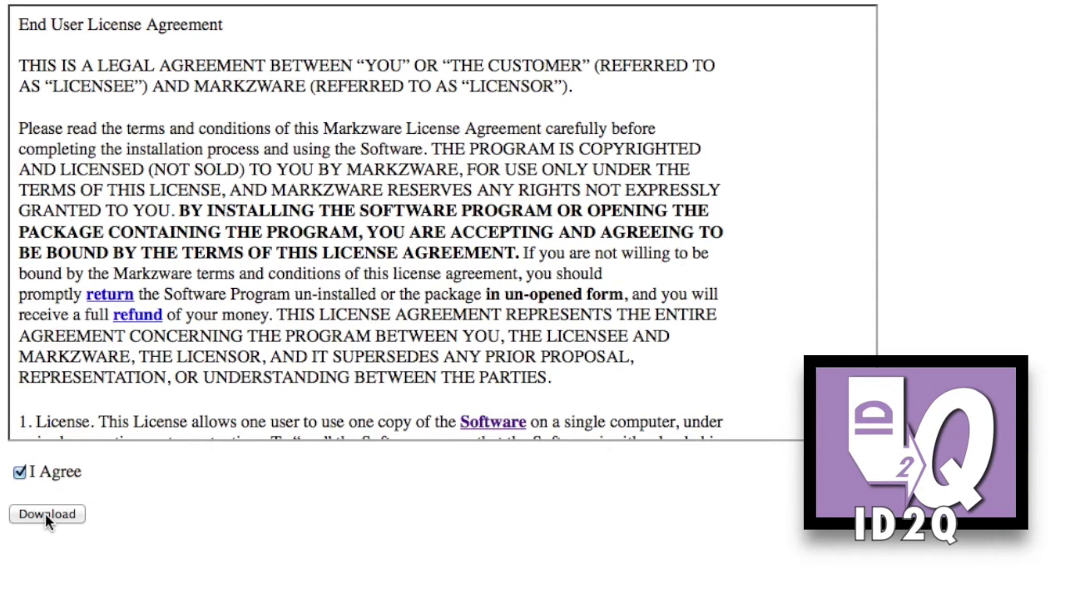
pyautogui.click(47, 516)
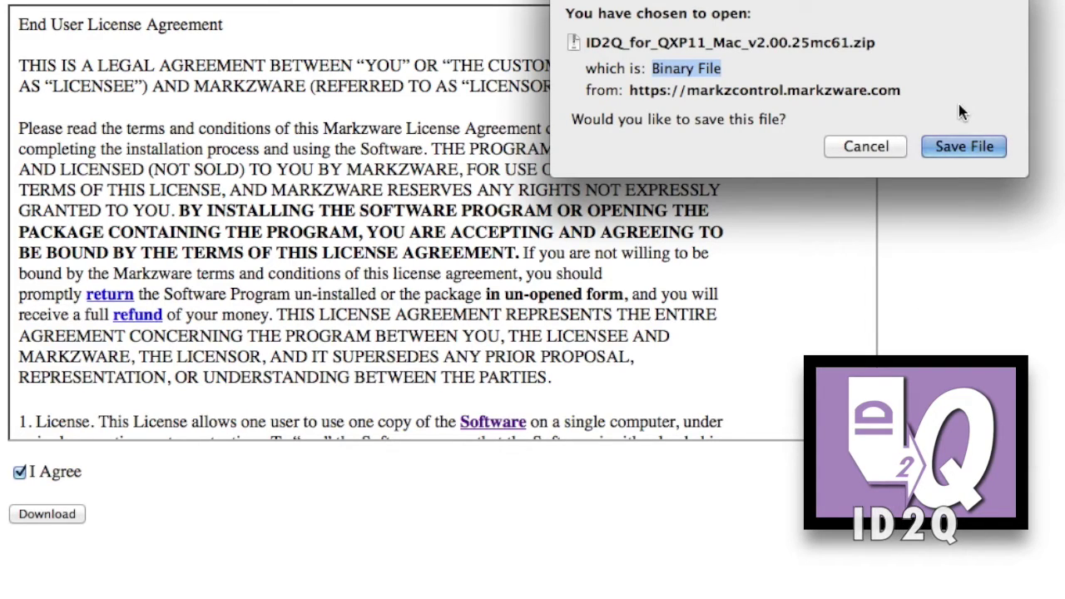
pyautogui.click(964, 148)
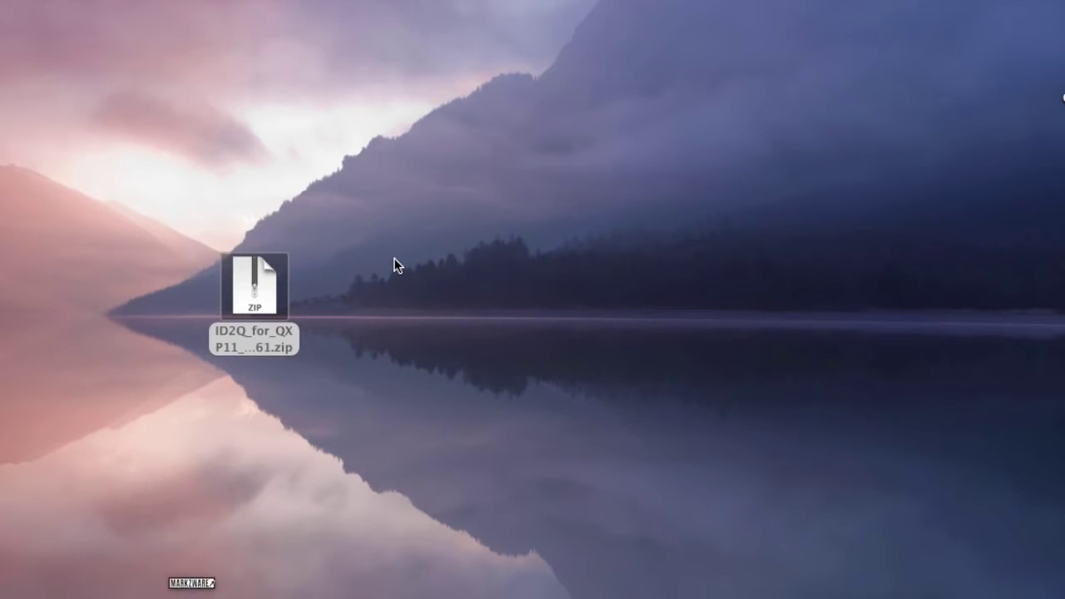
# Unzip the downloaded ID2Q archive on the desktop and open the extracted folder
pyautogui.click(276, 302)
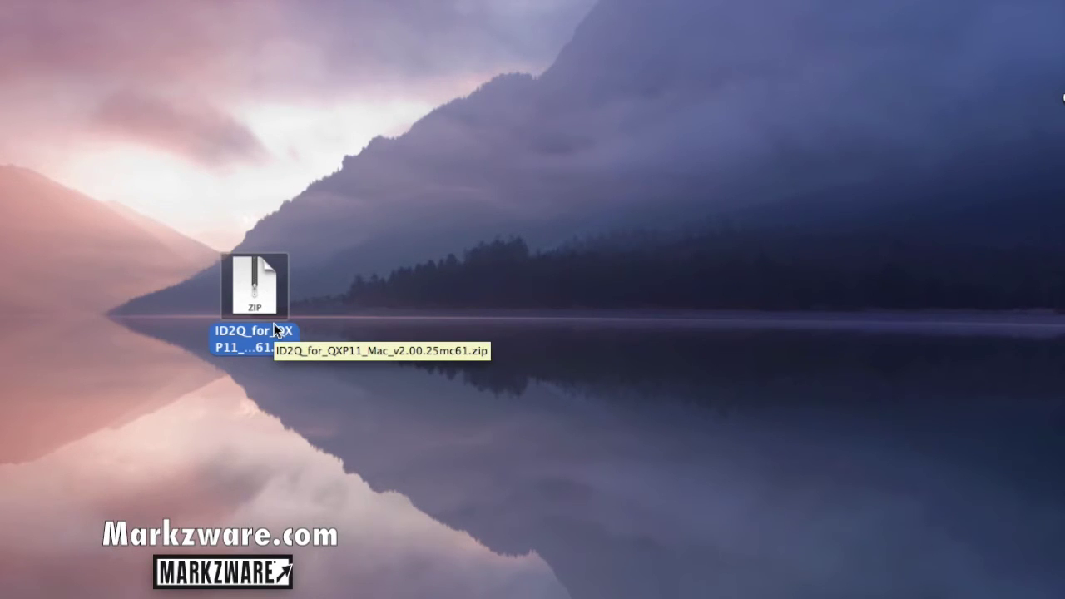
pyautogui.doubleClick(255, 266)
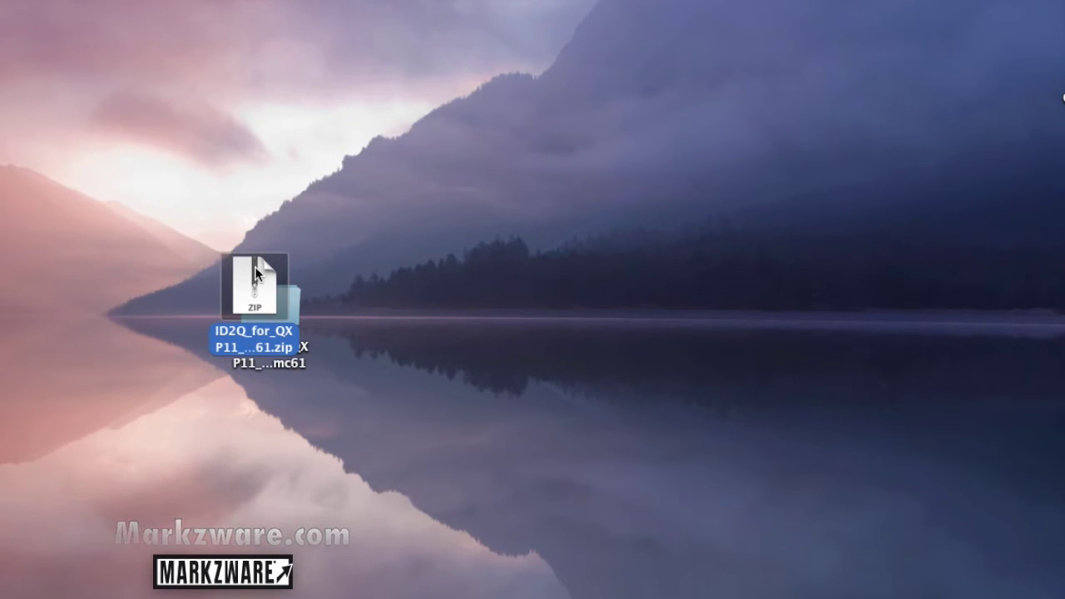
pyautogui.moveTo(253, 282); pyautogui.dragTo(46, 289)
pyautogui.doubleClick(263, 315)
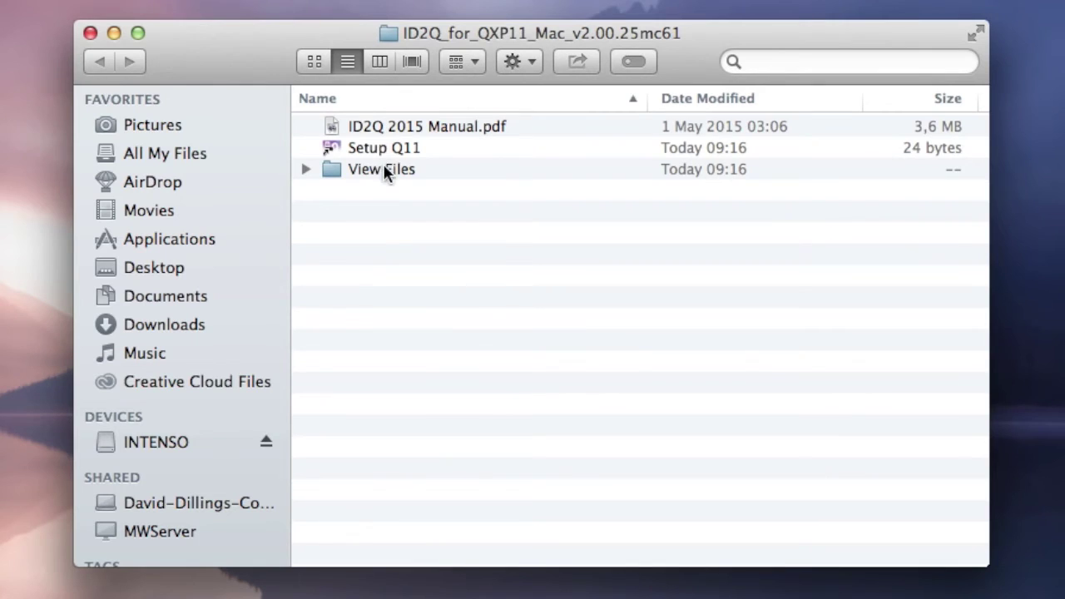
# Show the folder as large icons, look inside View Files, then return to the ID2Q folder
pyautogui.click(314, 62)
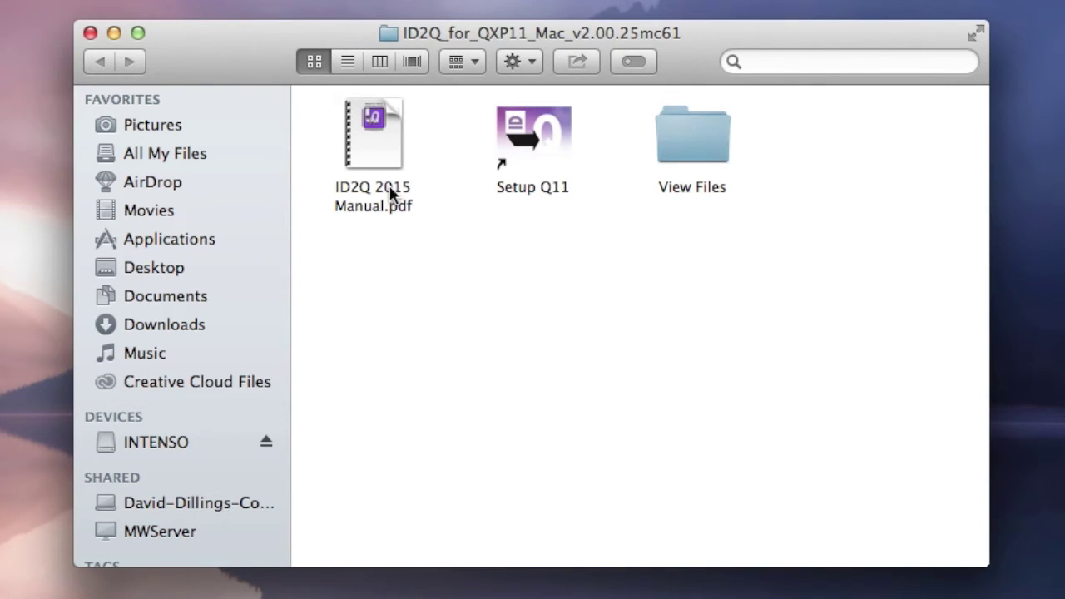
pyautogui.moveTo(399, 172)
pyautogui.doubleClick(703, 143)
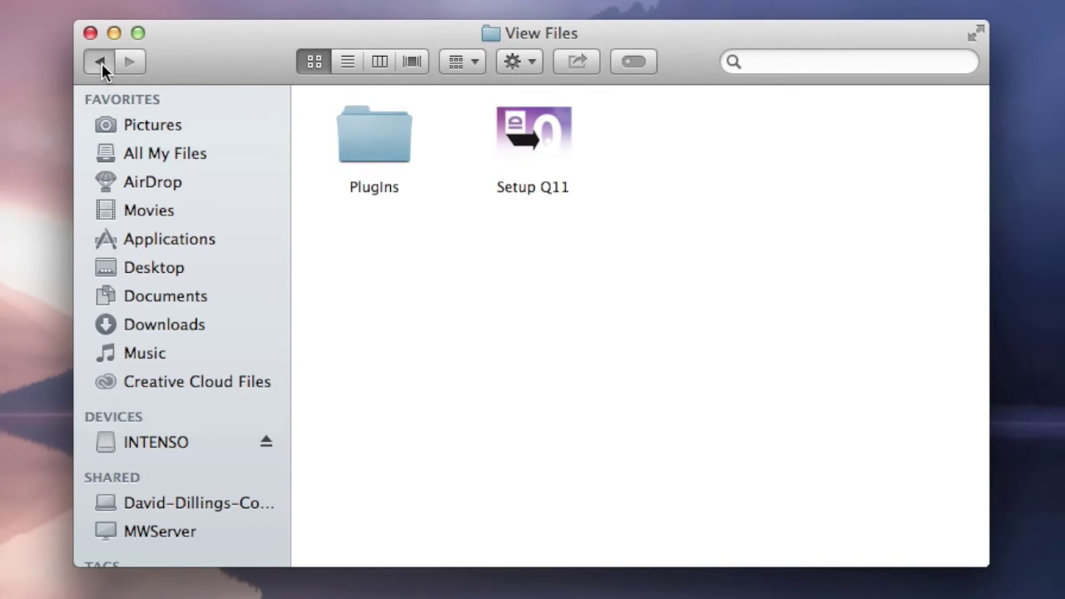
pyautogui.click(99, 62)
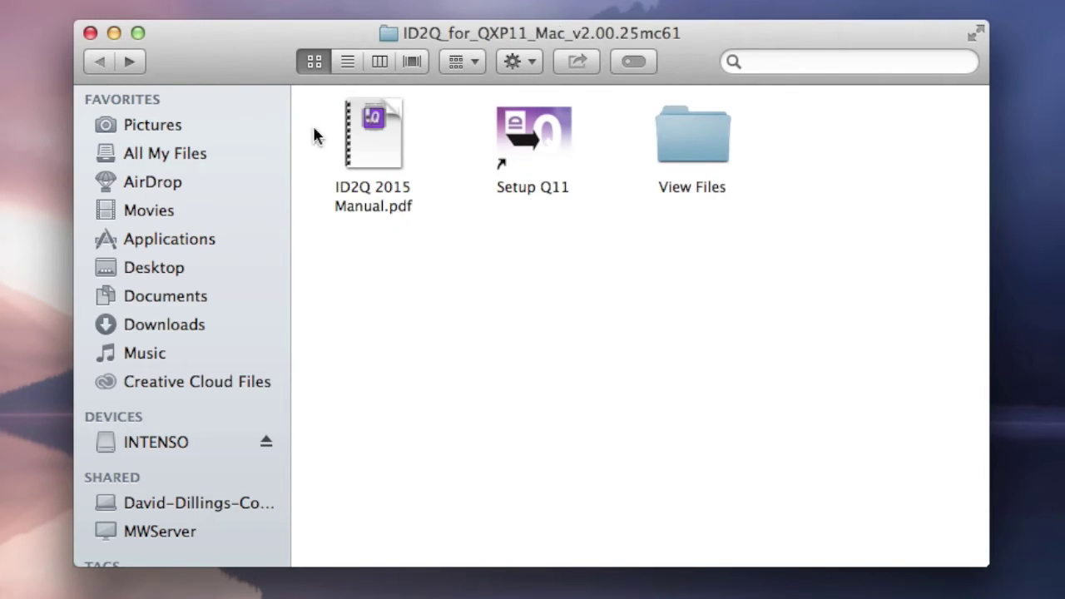
# Run Setup Q11, allow it past Gatekeeper, install ID2Q and acknowledge Installation Complete
pyautogui.doubleClick(535, 155)
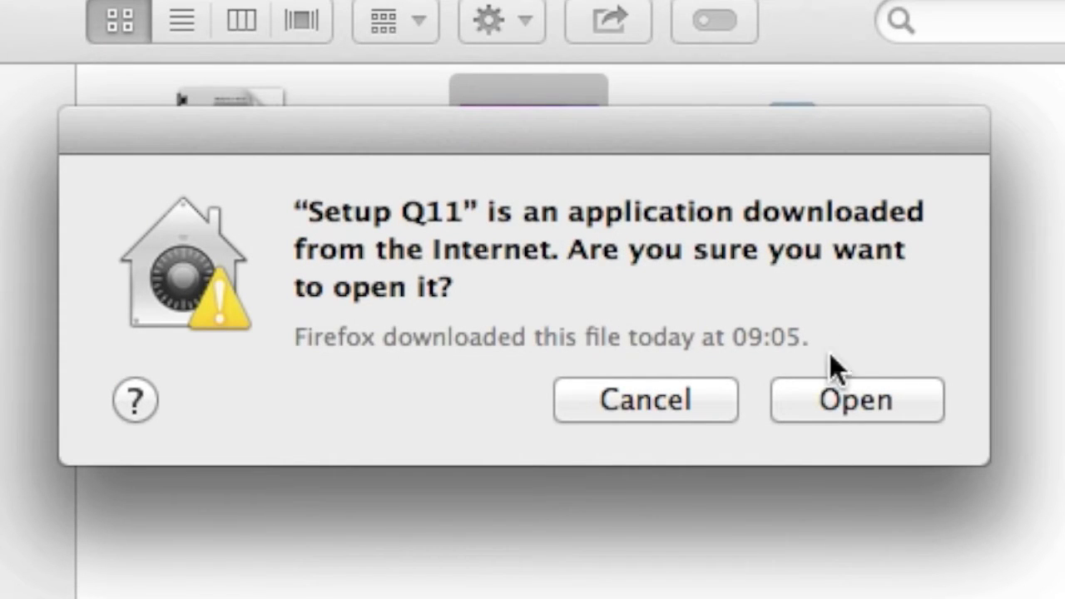
pyautogui.click(838, 384)
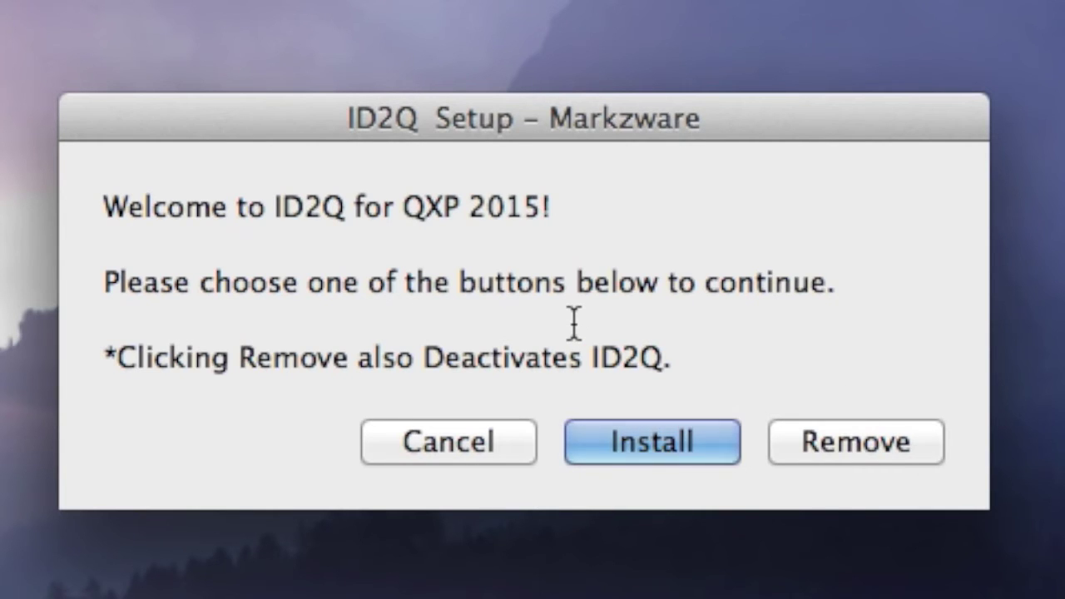
pyautogui.click(652, 443)
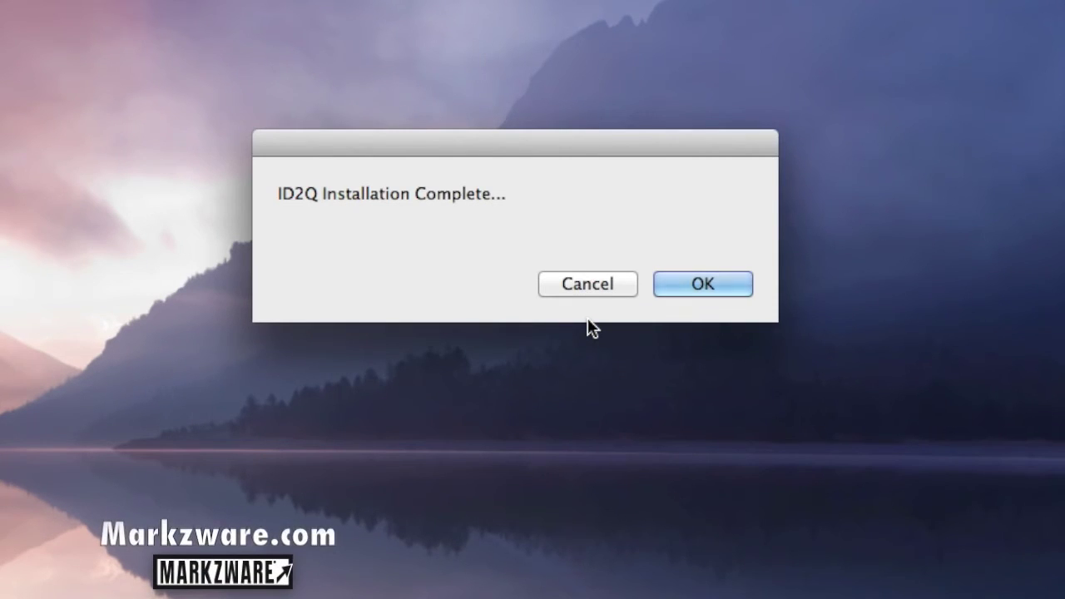
pyautogui.click(707, 280)
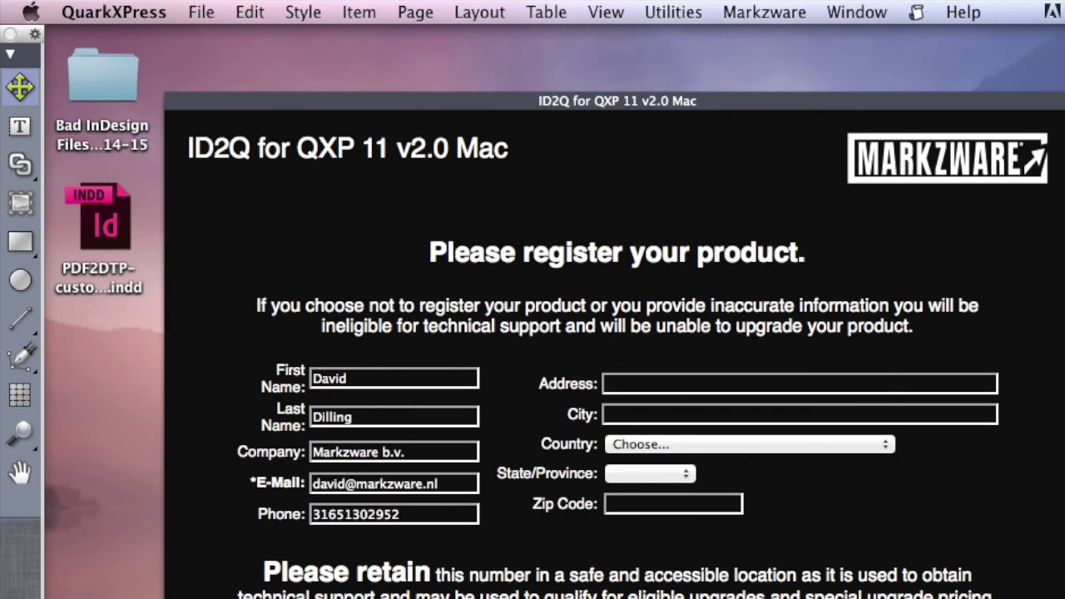
# Submit the completed ID2Q product registration form
pyautogui.press('Return')
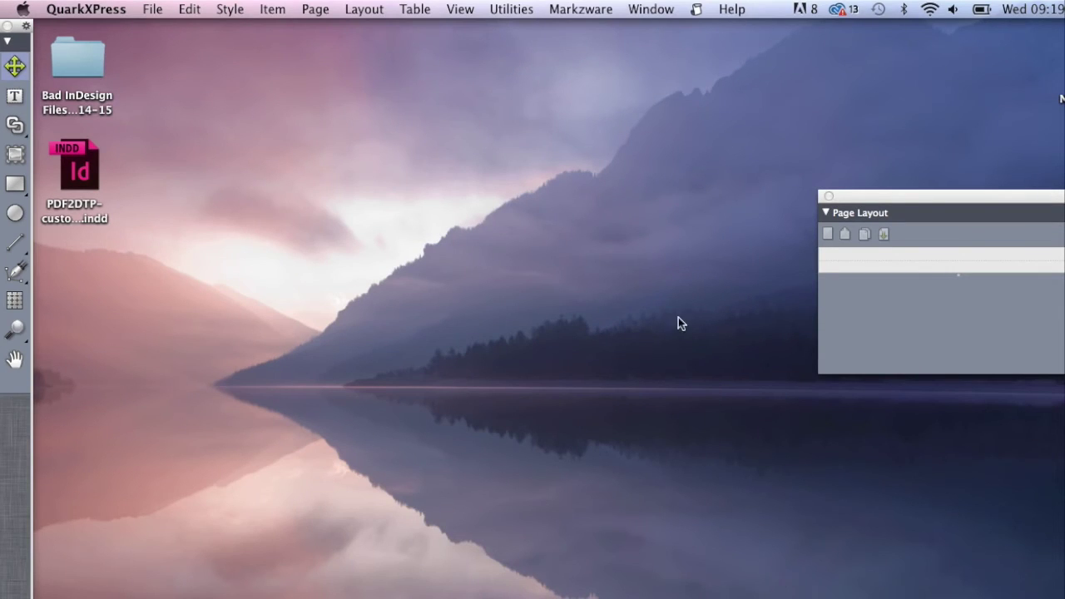
# Run Markzware > ID2Q > Convert InDesign Document from the QuarkXPress menu bar
pyautogui.click(591, 11)
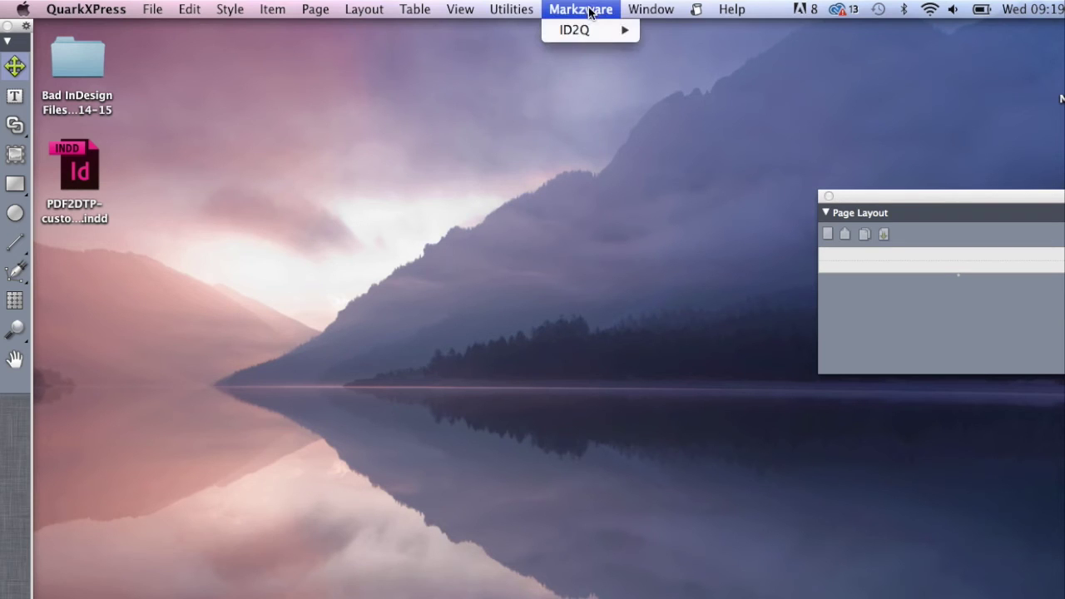
pyautogui.moveTo(596, 30)
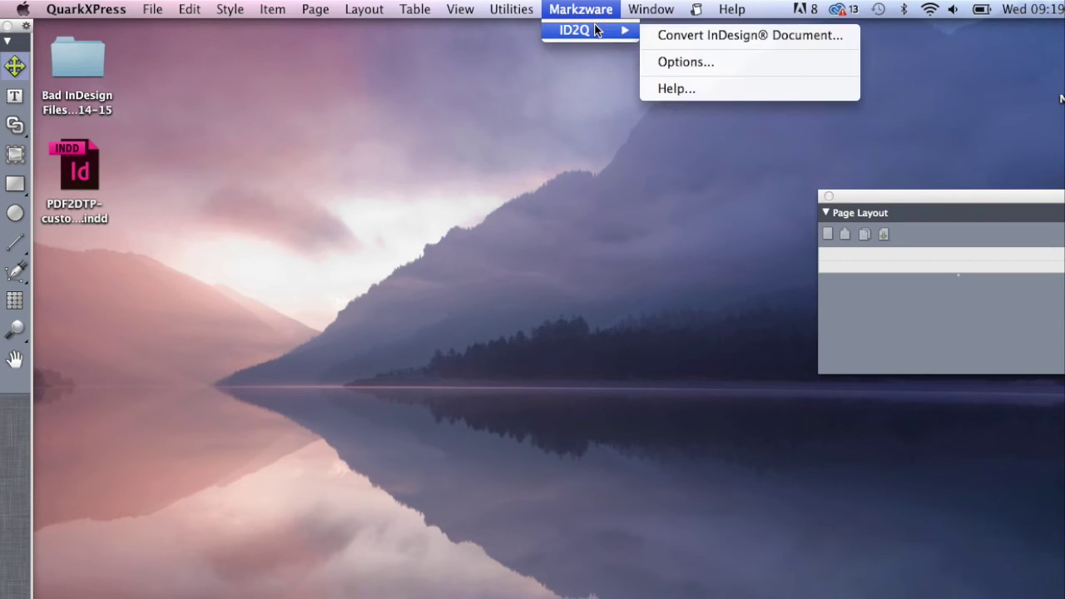
pyautogui.click(663, 35)
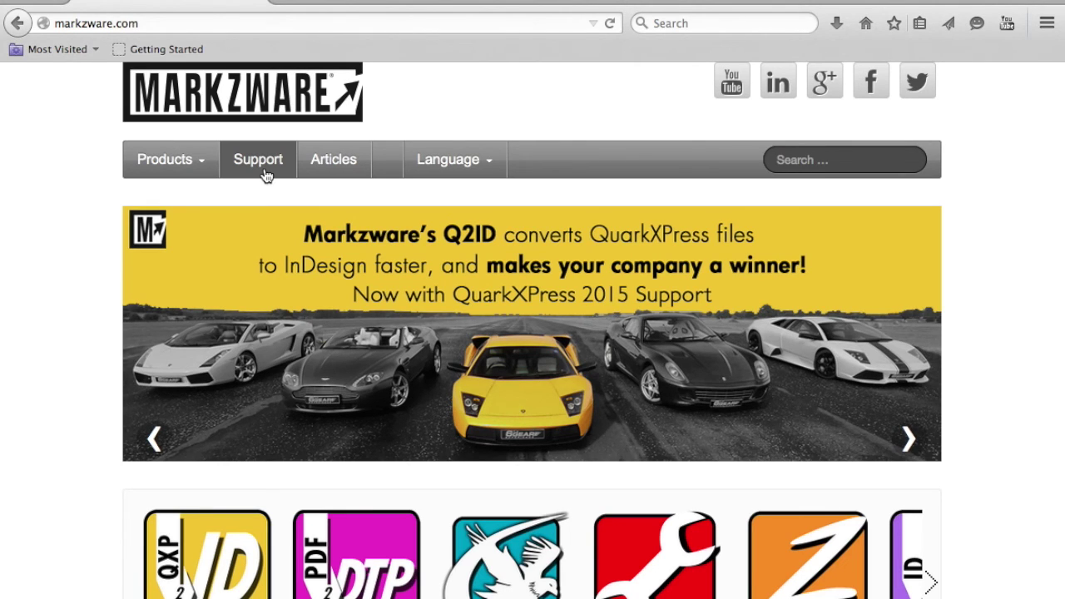
# Go to the ID2Q product page via the Products menu and scroll down its details
pyautogui.moveTo(192, 171)
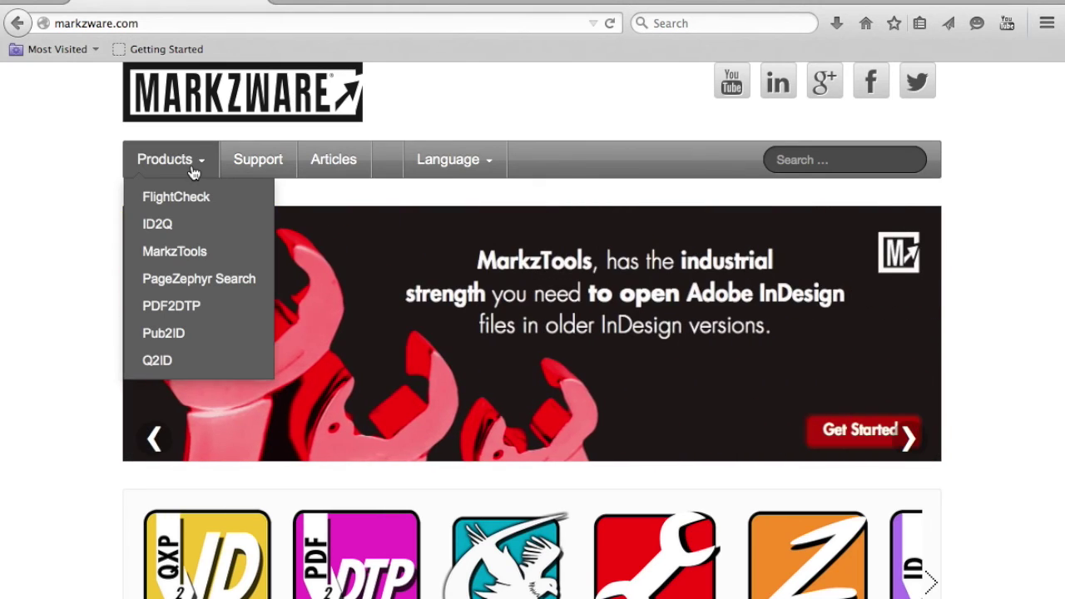
pyautogui.click(167, 237)
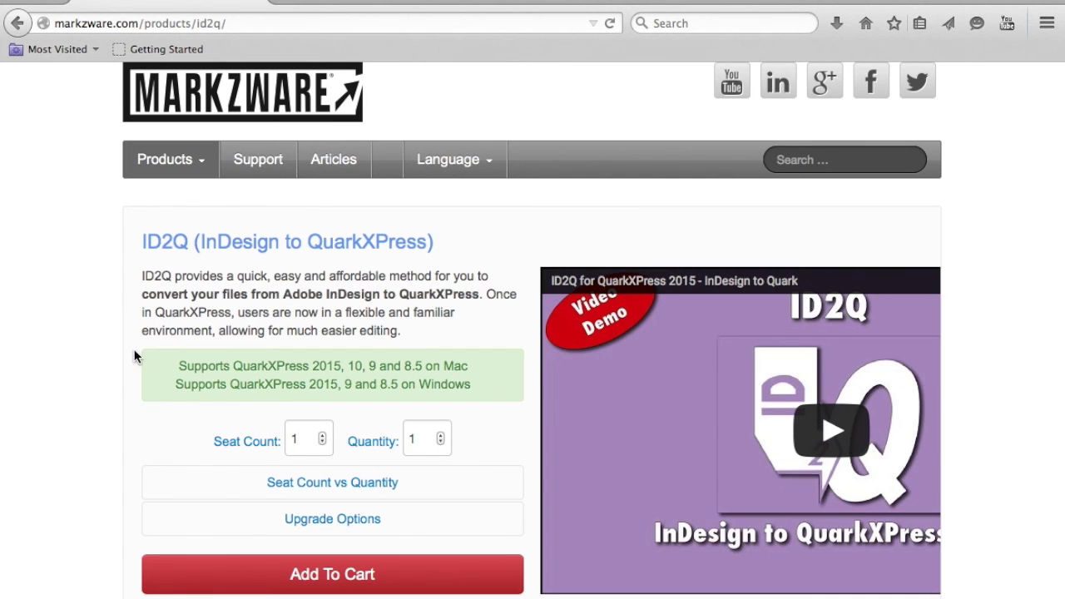
pyautogui.scroll(-2, 135, 356)
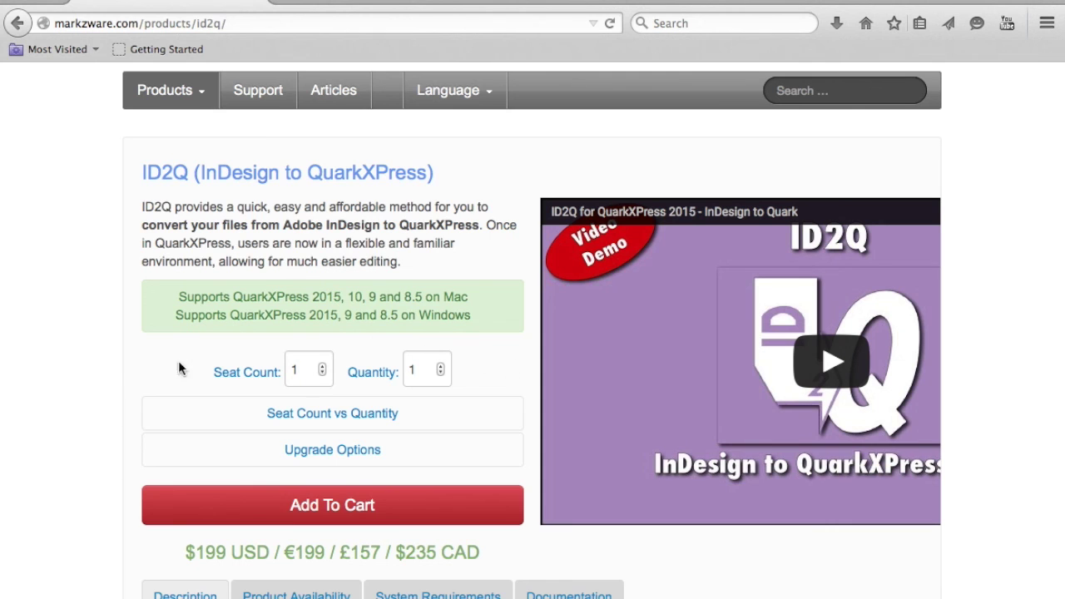
pyautogui.scroll(-10, 114, 362)
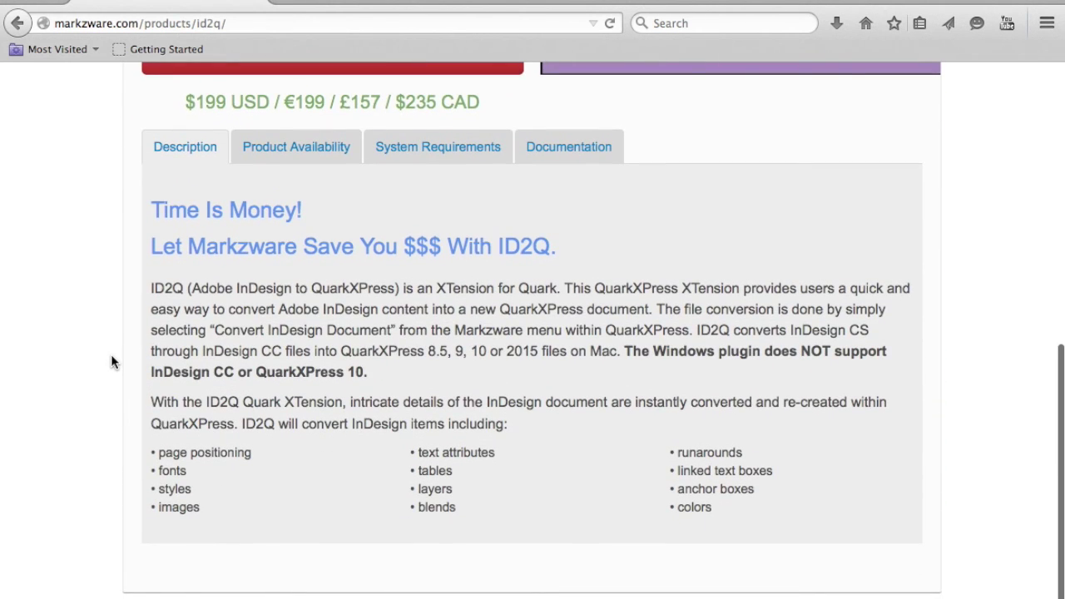
# View the Product Availability, System Requirements and Documentation sections for ID2Q
pyautogui.click(313, 149)
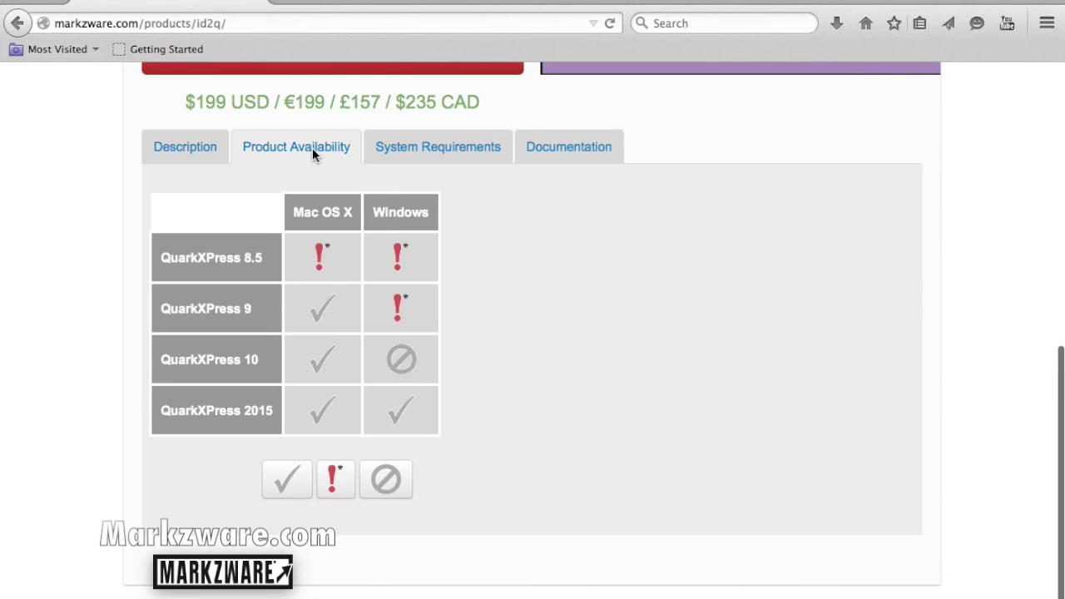
pyautogui.click(418, 148)
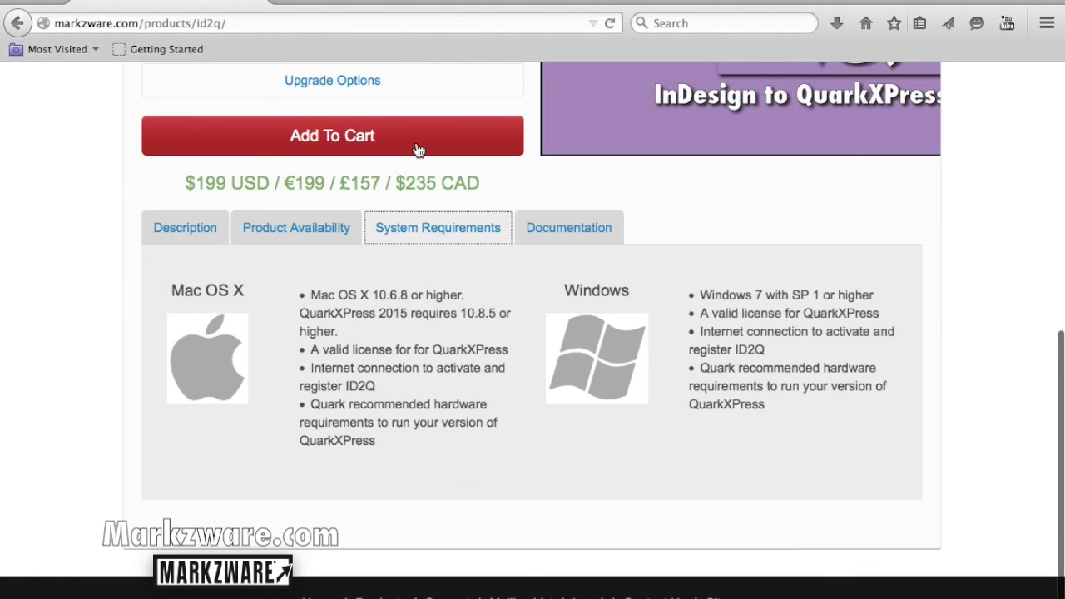
pyautogui.click(554, 223)
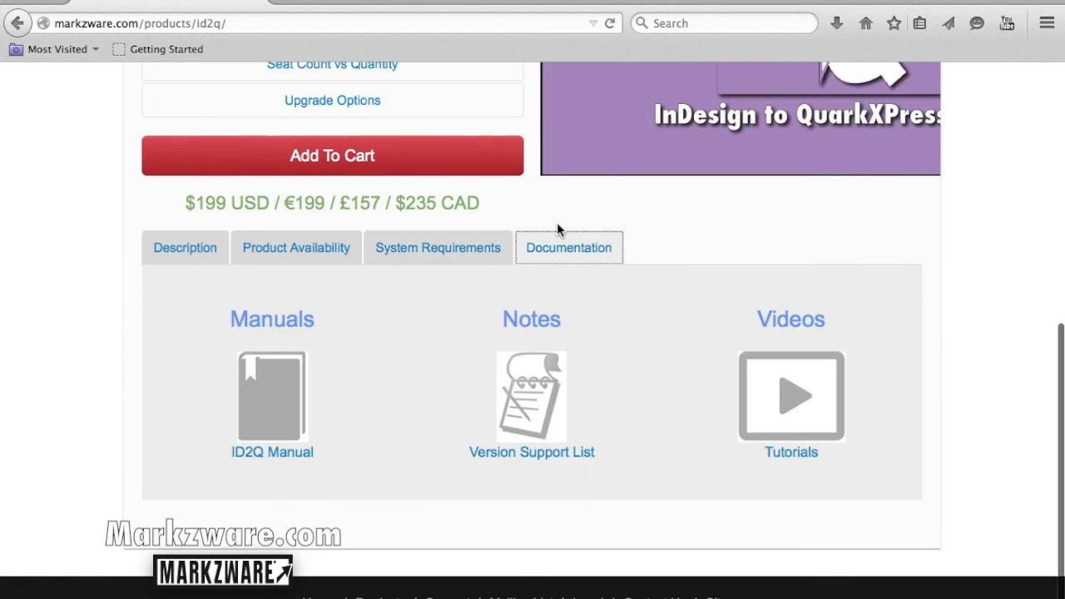